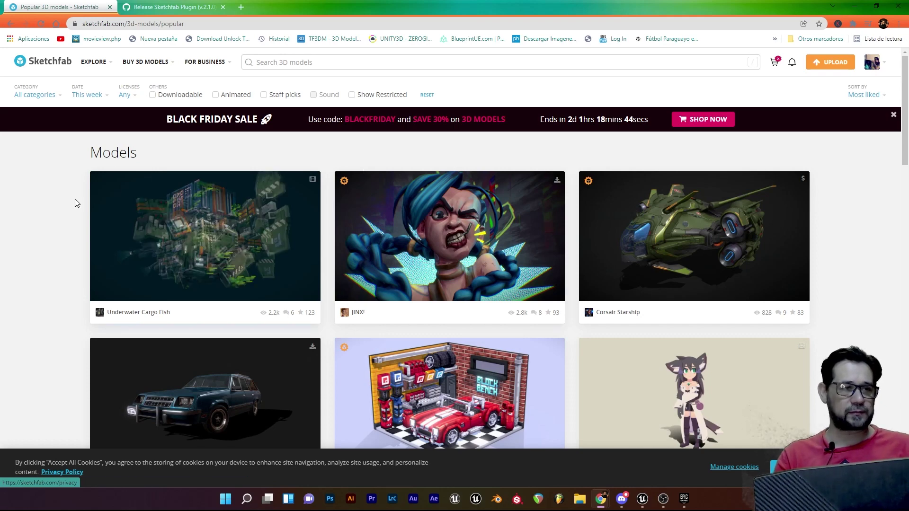
Step: Browse the Sketchfab popular models grid, then switch to the 'Release Sketchfab Plugin' tab
scroll(75, 203, down, 3)
scroll(75, 203, down, 4)
scroll(75, 202, down, 5)
scroll(74, 201, down, 1)
scroll(75, 202, down, 4)
scroll(75, 201, down, 5)
scroll(75, 204, up, 7)
scroll(76, 206, up, 9)
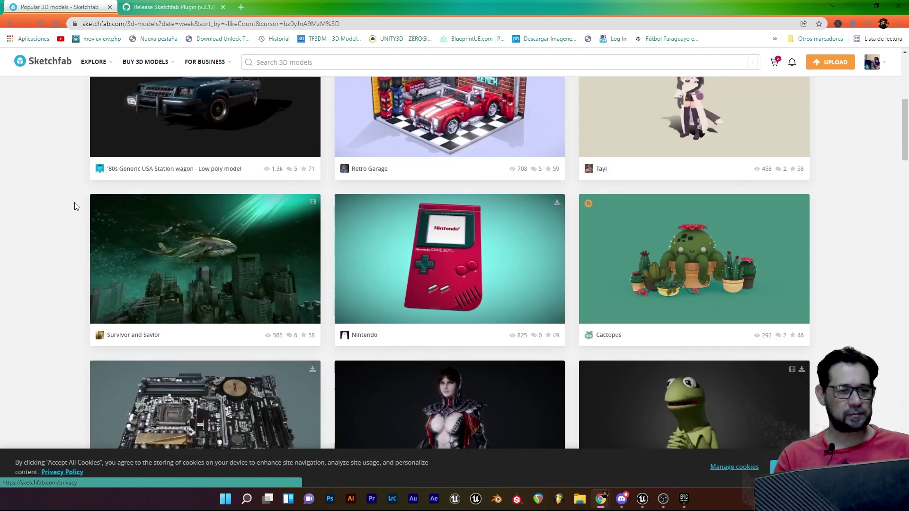
scroll(74, 203, up, 6)
scroll(142, 205, down, 1)
scroll(345, 258, down, 3)
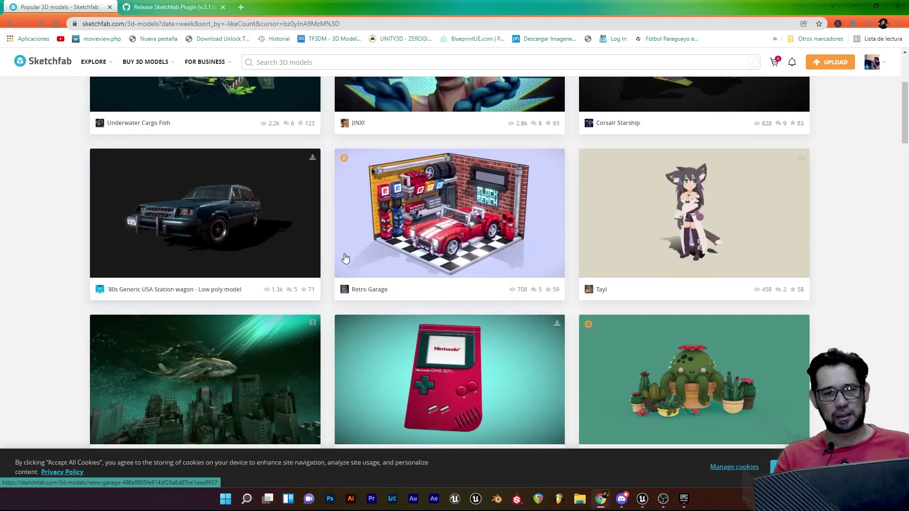
scroll(345, 258, up, 1)
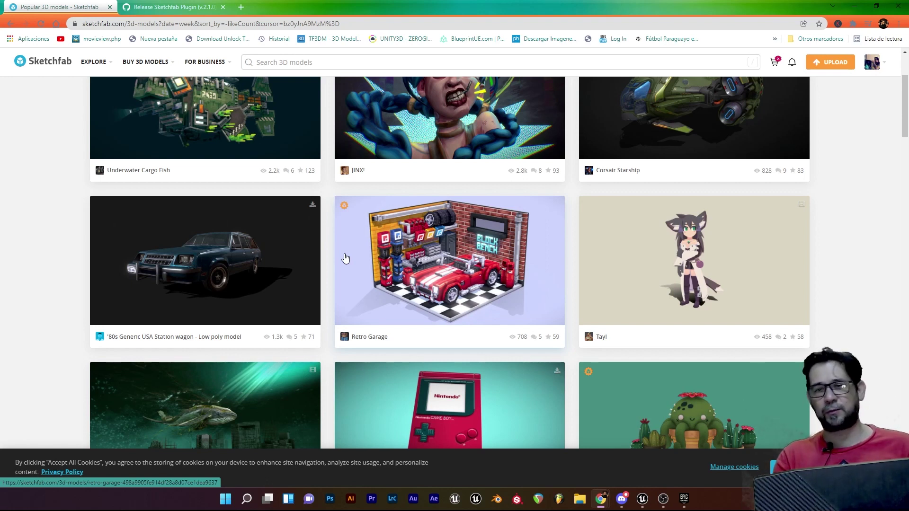
click(176, 7)
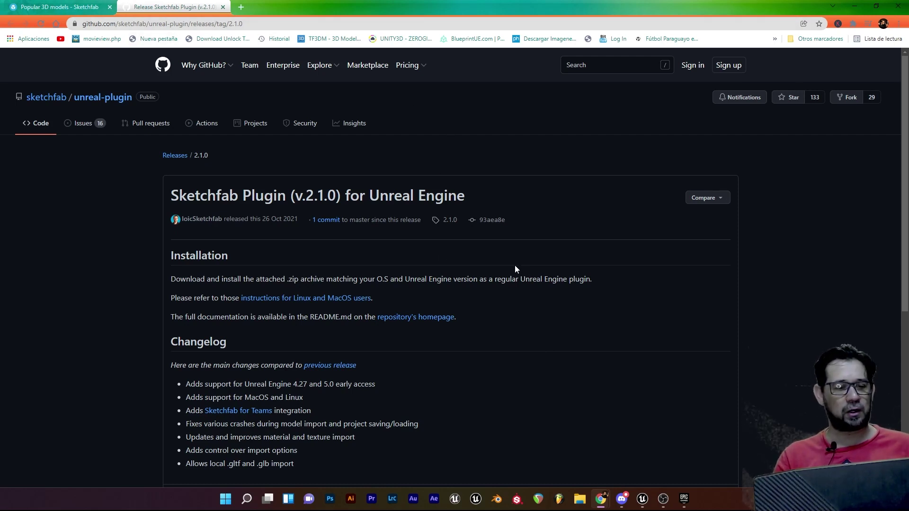
Step: Download Sketchfab-windows-427.zip from the release Assets and open it from the download bar
scroll(515, 269, down, 3)
scroll(243, 156, up, 3)
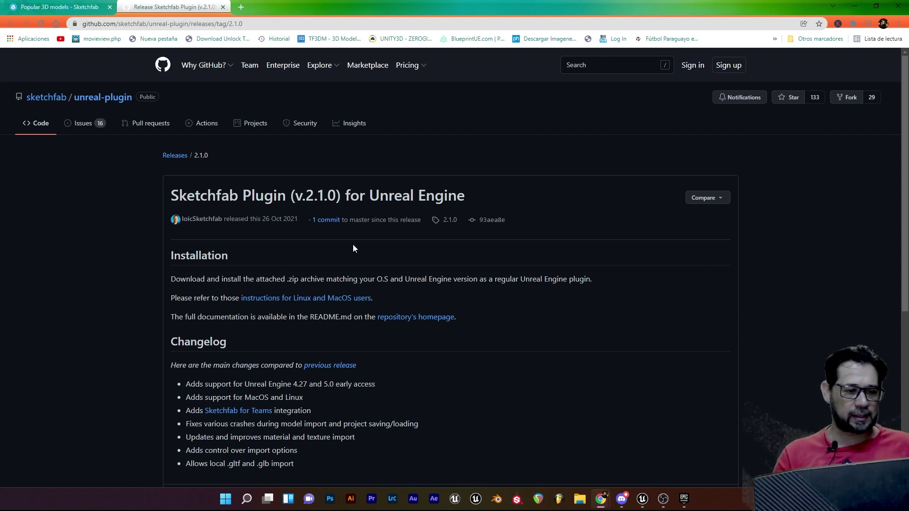
scroll(355, 246, down, 5)
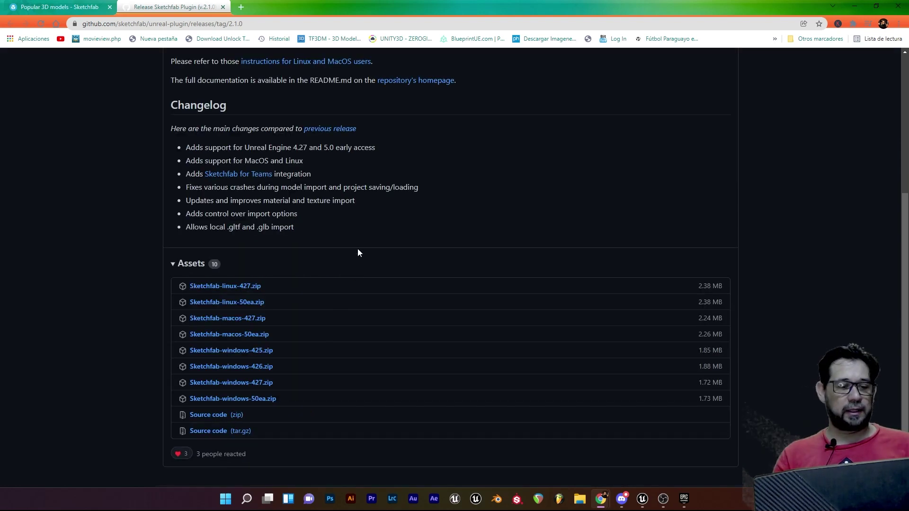
click(250, 388)
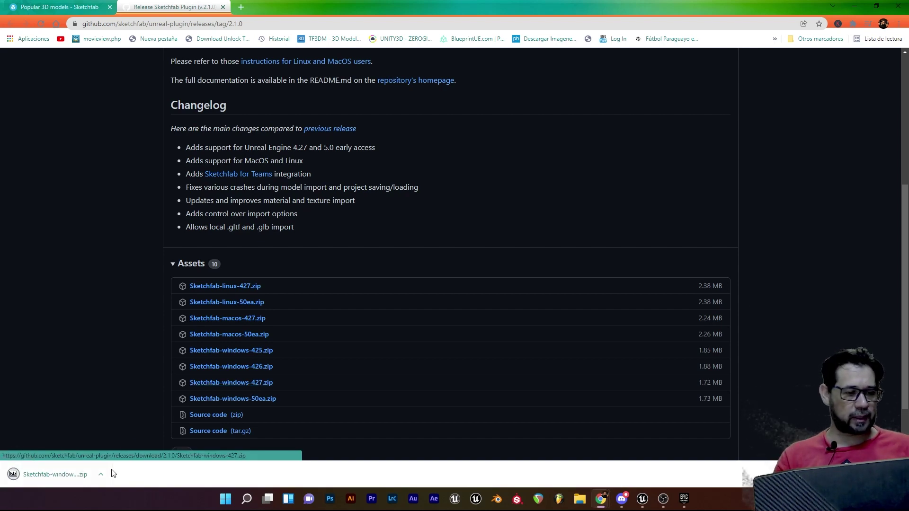
click(113, 473)
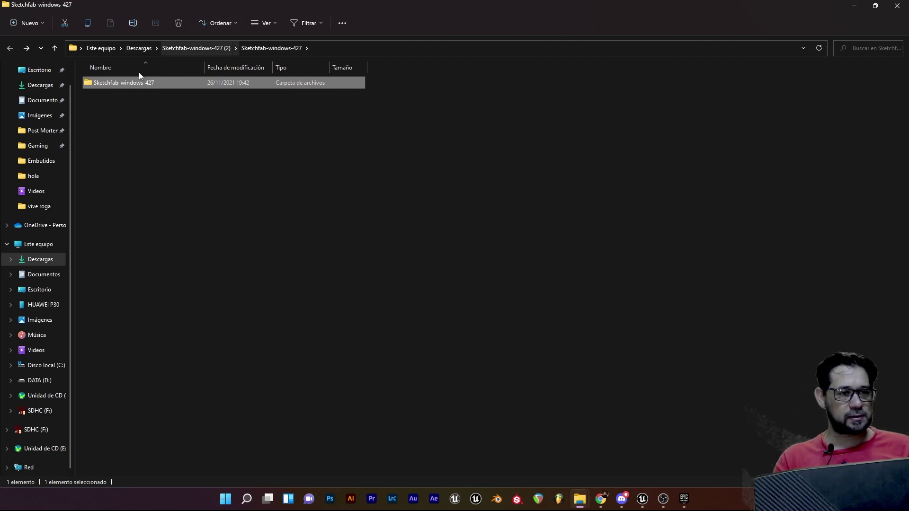
Step: Copy the Sketchfab plugin folder out of the Sketchfab-windows-427 zip and close that window
double_click(131, 81)
double_click(140, 86)
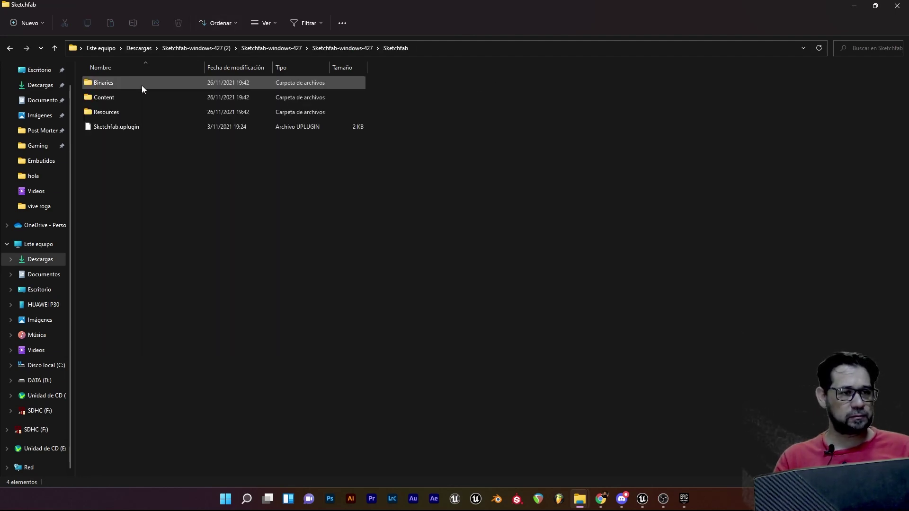
click(9, 47)
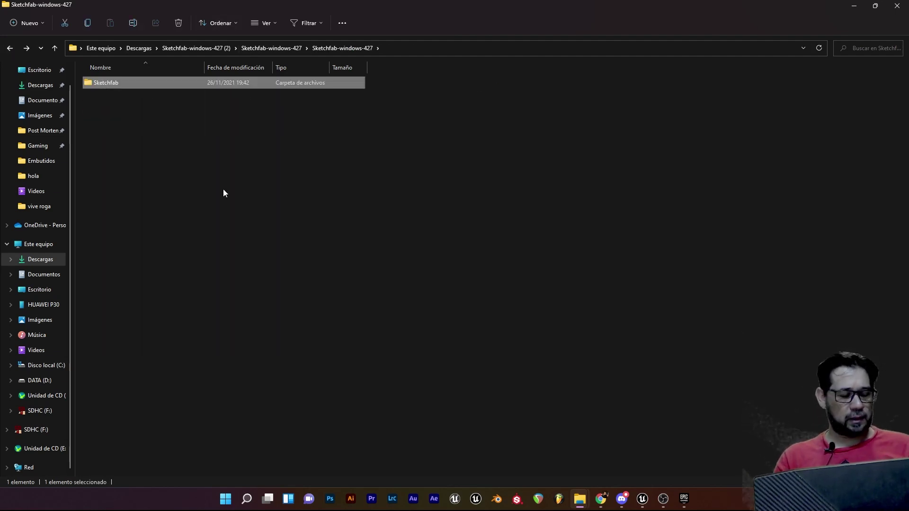
key(ctrl+c)
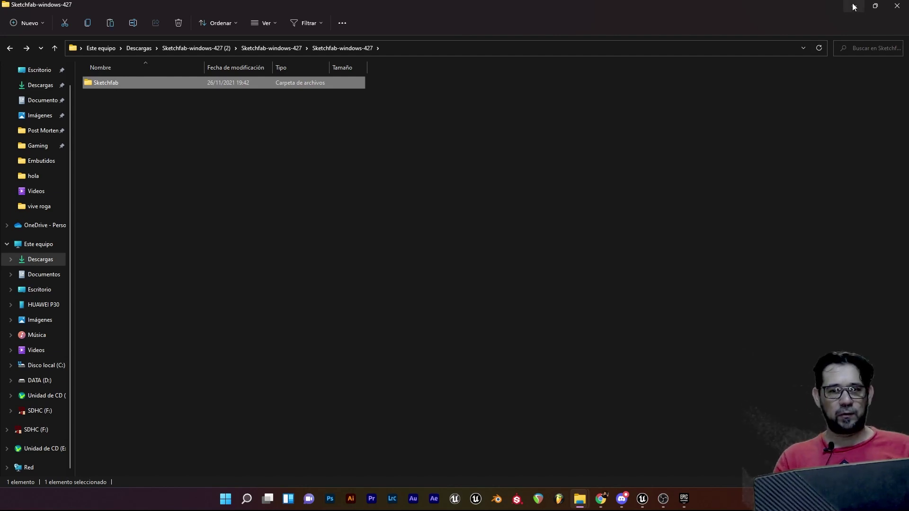
key(alt+Up)
key(alt+Up)
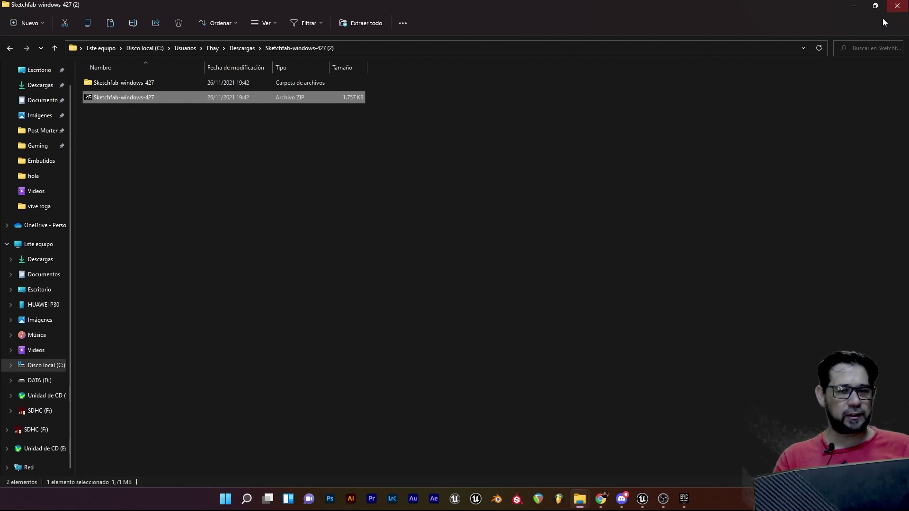
click(897, 6)
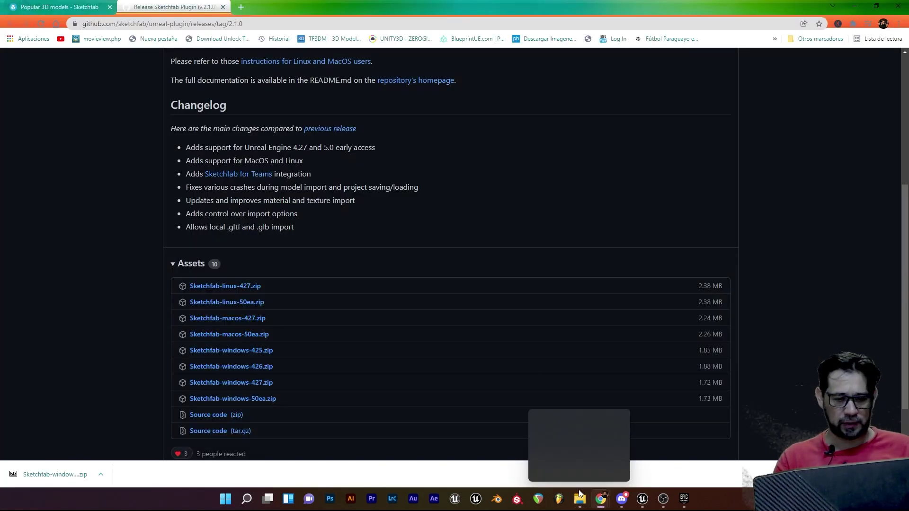
Step: Paste the Sketchfab folder into D:\Epic\UE_4.27\Engine\Plugins and return to Unreal Editor
click(580, 498)
click(38, 244)
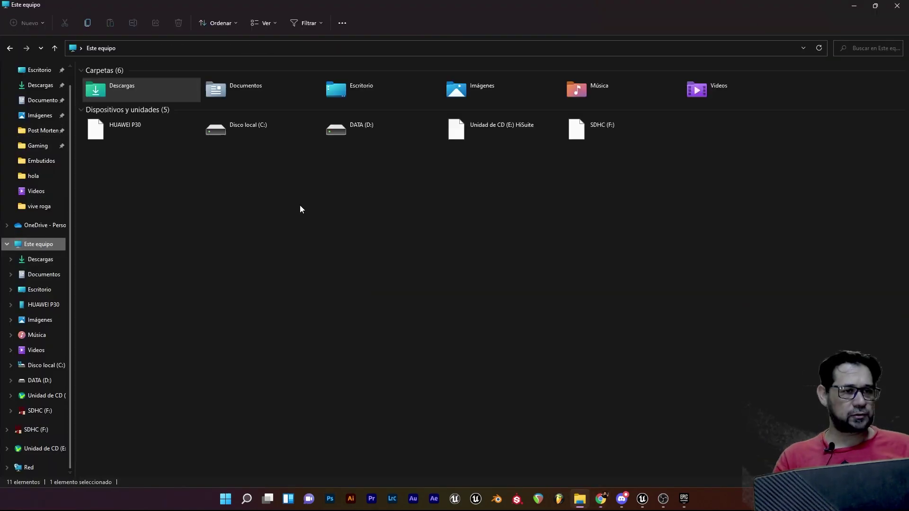
double_click(375, 127)
click(153, 218)
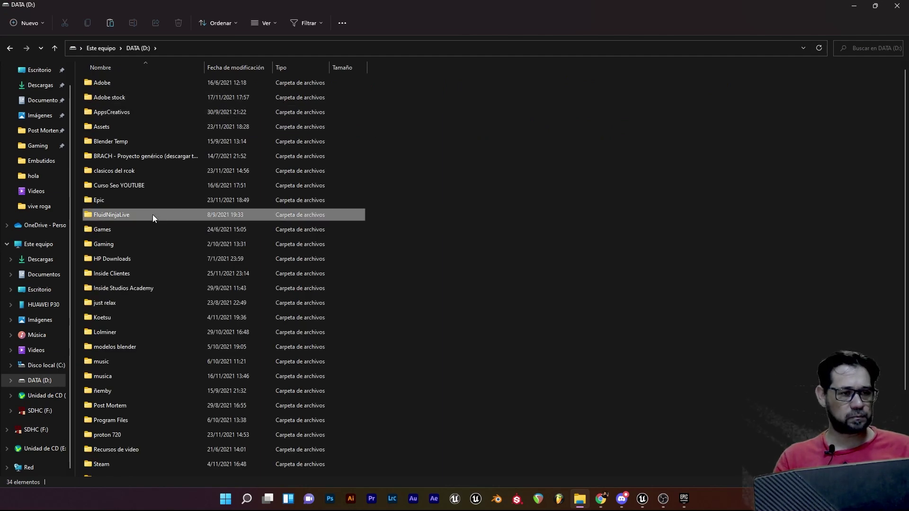
click(117, 200)
double_click(117, 200)
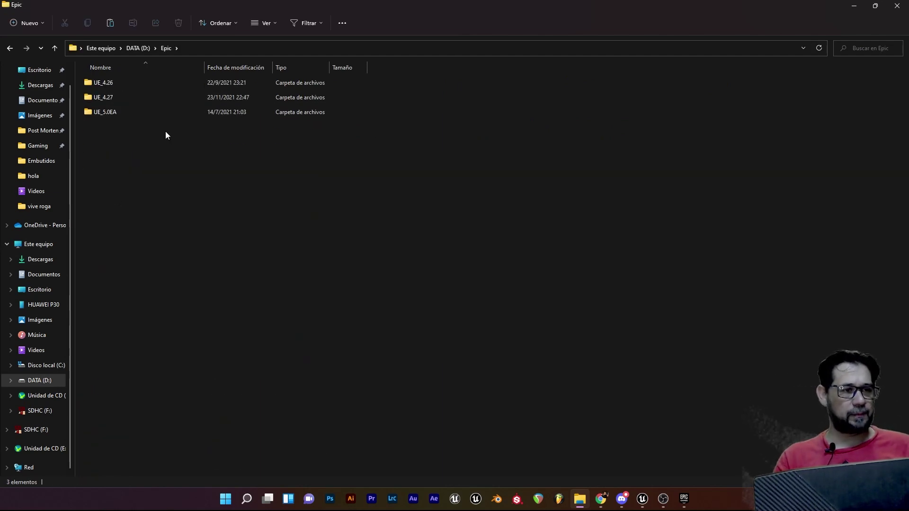
double_click(121, 101)
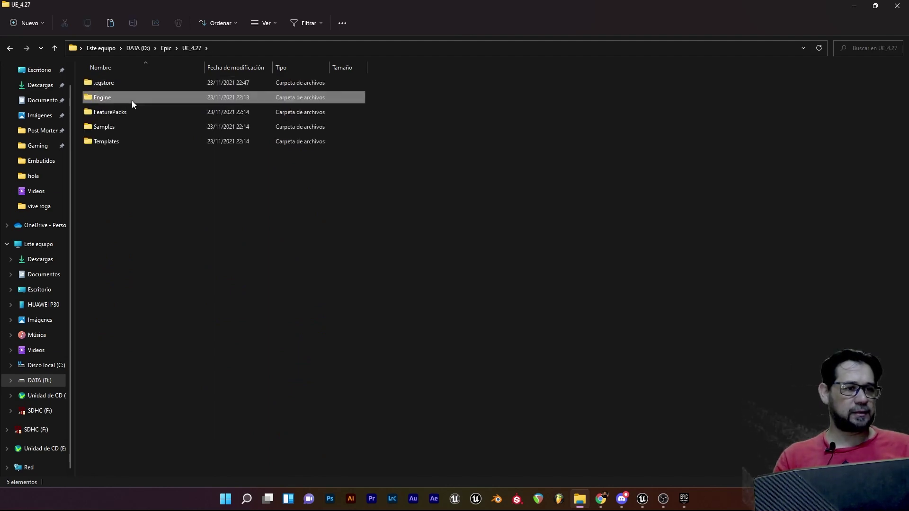
double_click(132, 100)
double_click(132, 200)
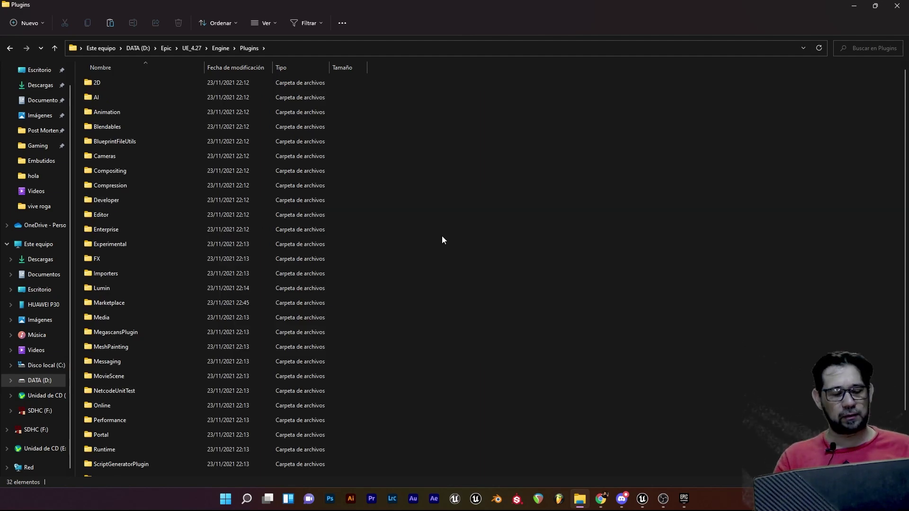
key(ctrl+v)
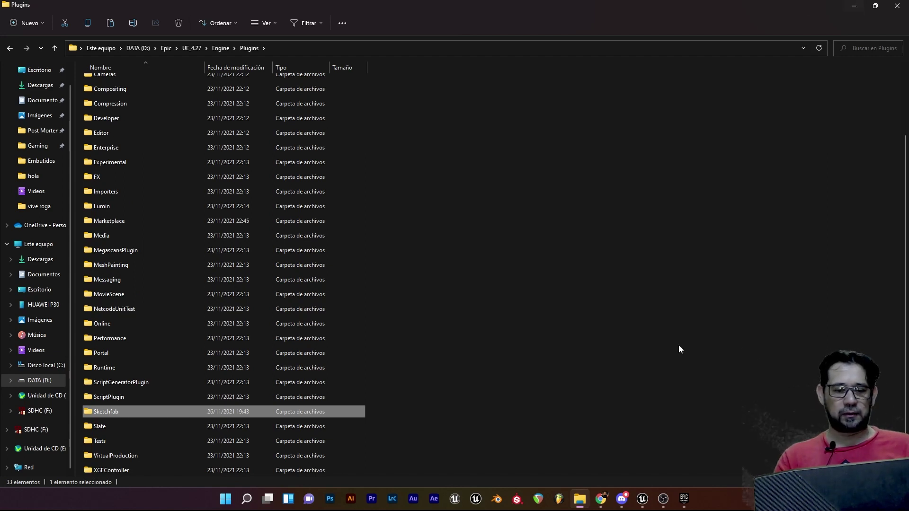
click(643, 502)
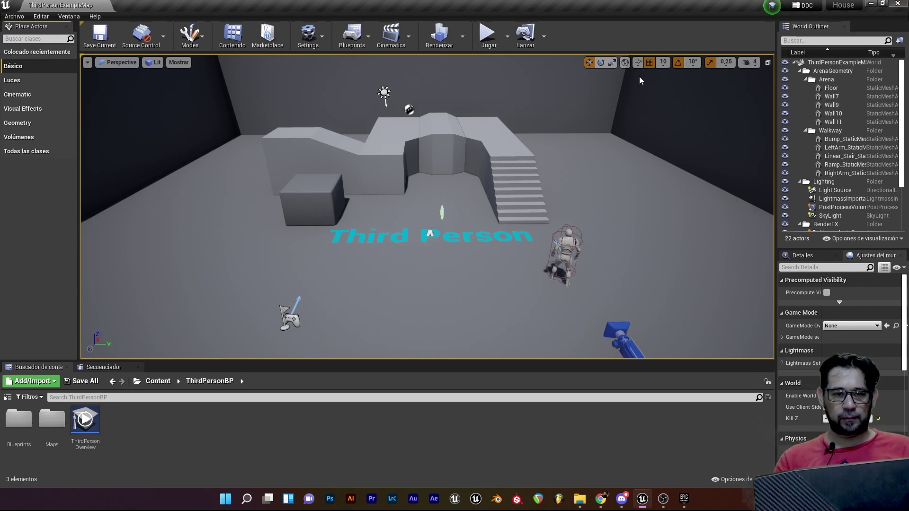
Step: Filter the Plugins browser by 'ske', confirm Sketchfab 2.1.0 is enabled, and close it
click(897, 3)
click(896, 7)
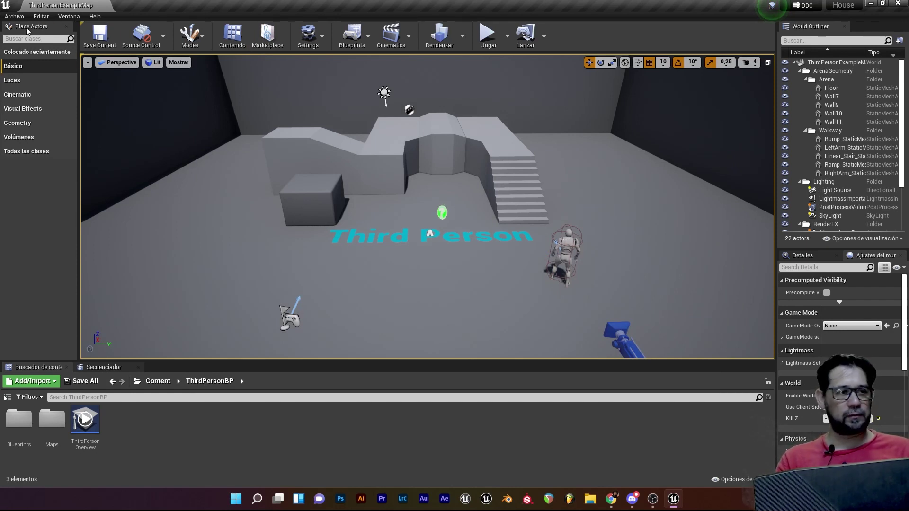
click(40, 16)
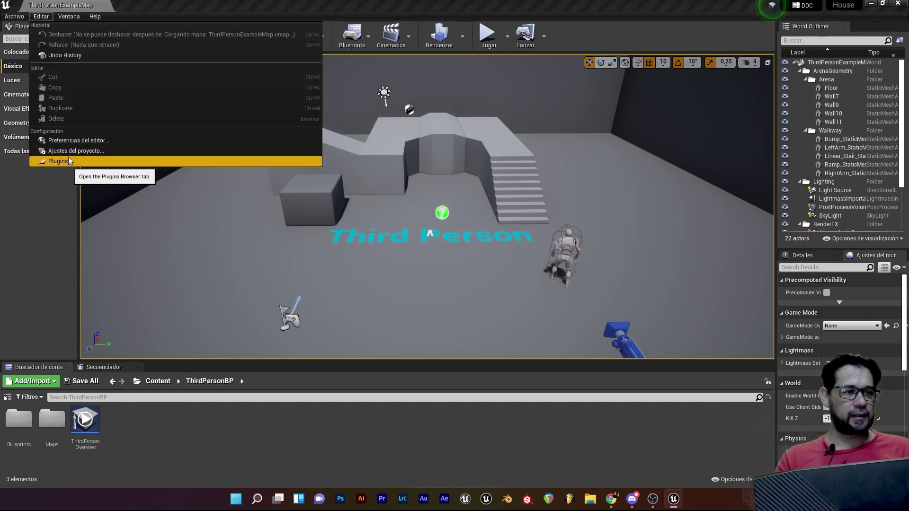
click(69, 161)
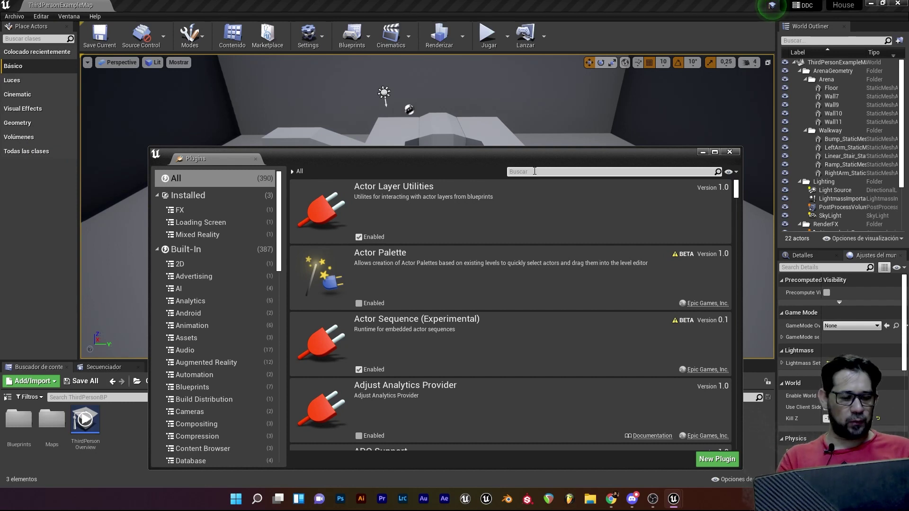
text(ske)
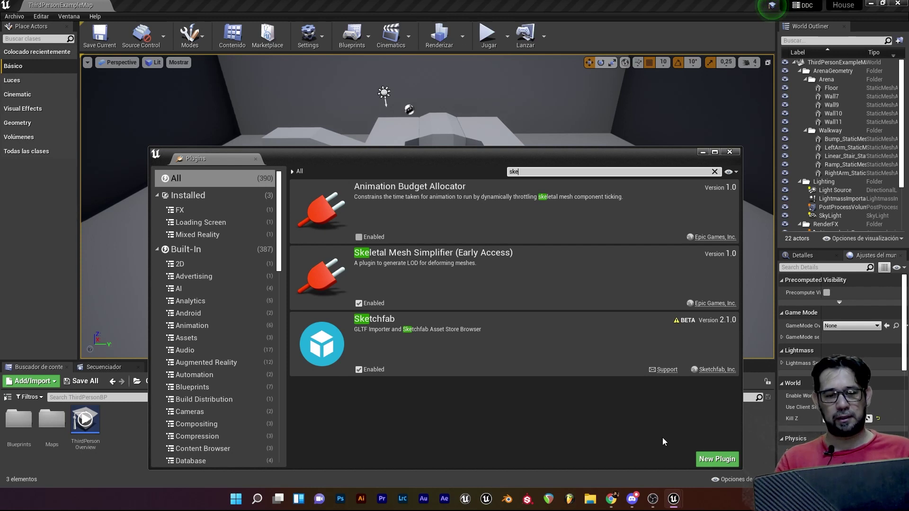
click(731, 154)
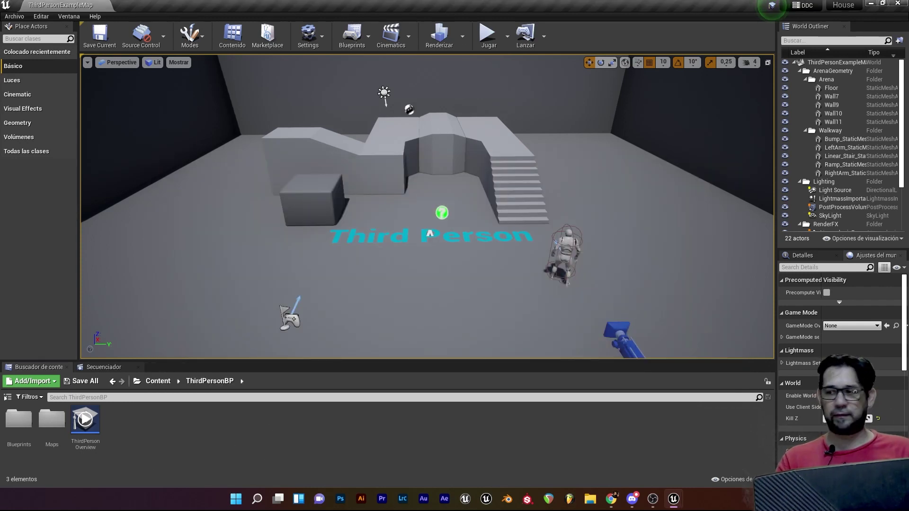
Step: Open the Sketchfab Asset Browser from the Ventana menu and log in to Sketchfab
click(430, 232)
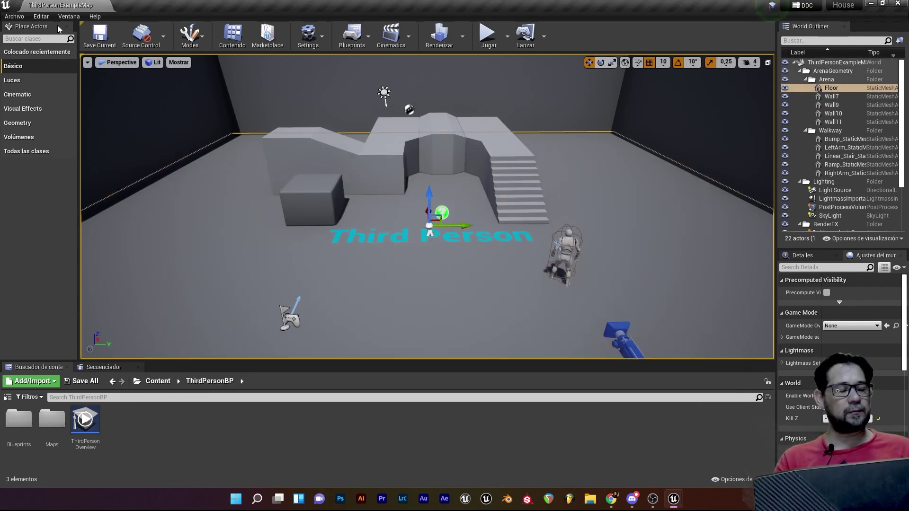
click(69, 17)
mouse_move(109, 223)
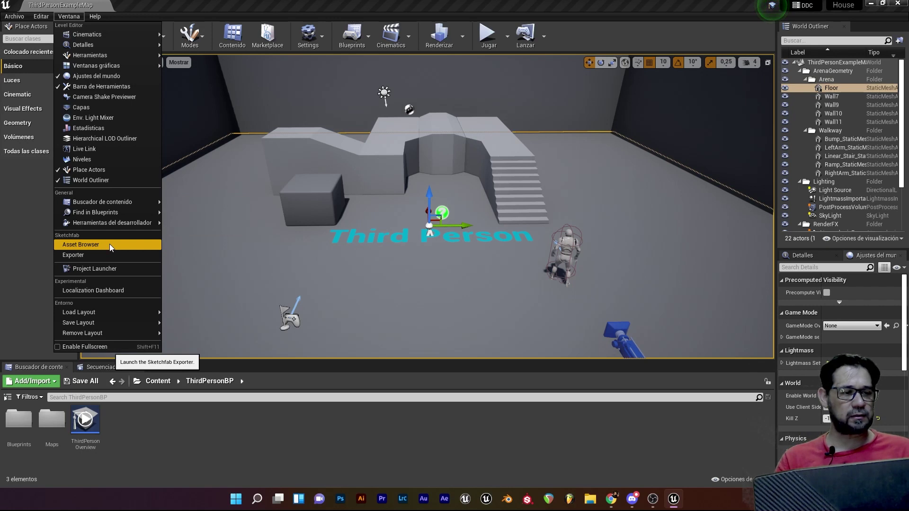
click(109, 243)
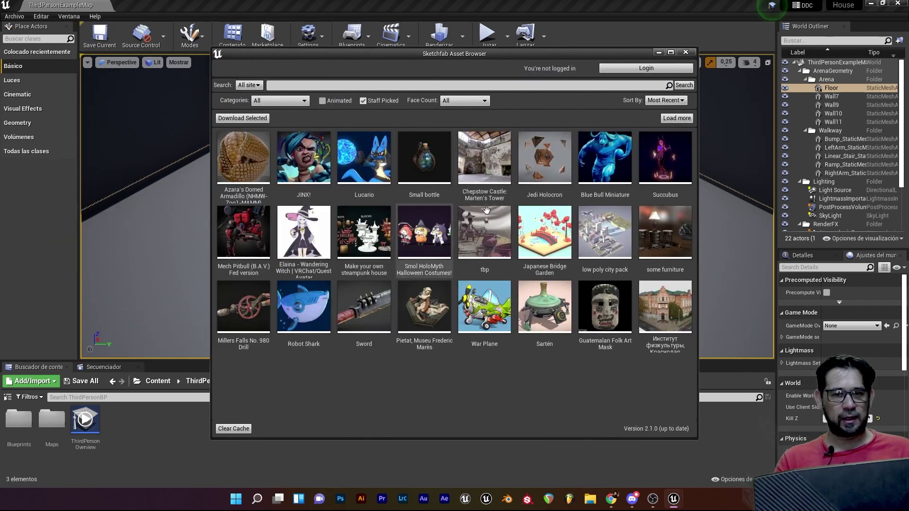
click(631, 66)
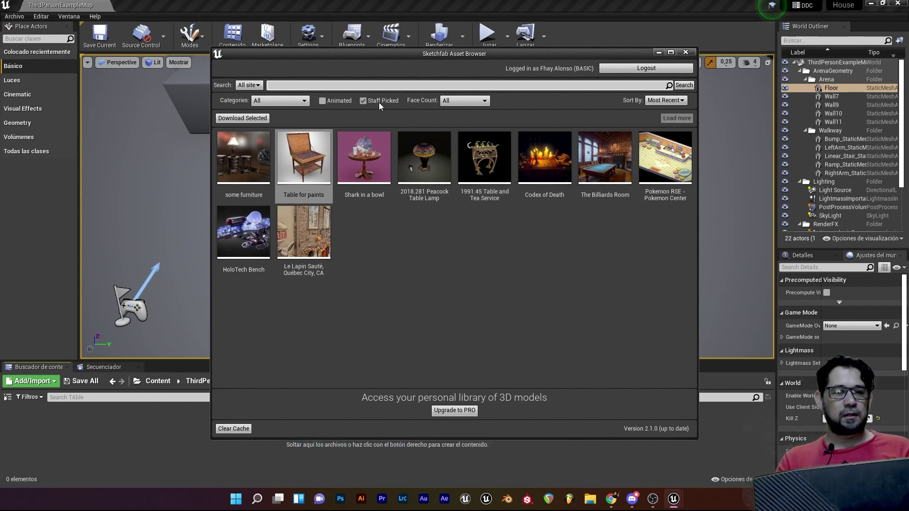
Step: Turn off Staff Picked so the browser lists all recent models
click(364, 100)
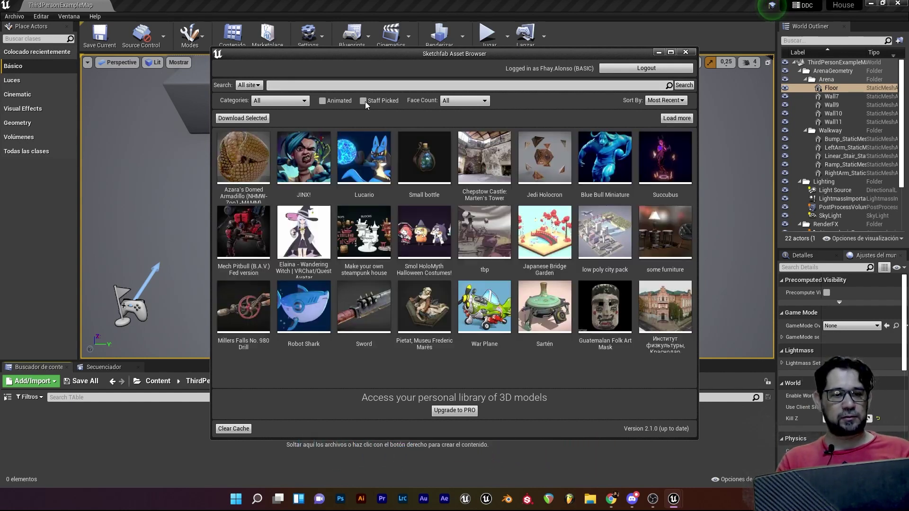
scroll(491, 252, down, 2)
scroll(491, 252, down, 2)
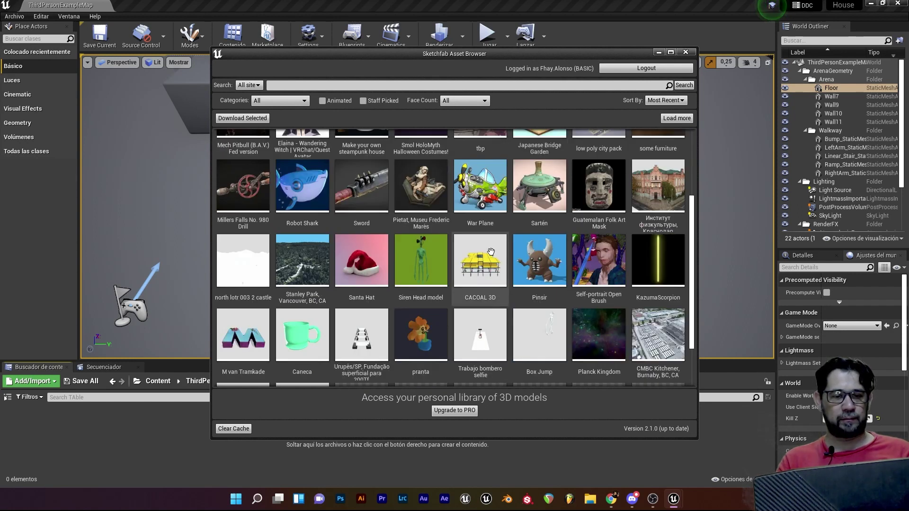
scroll(490, 252, down, 2)
scroll(502, 262, up, 2)
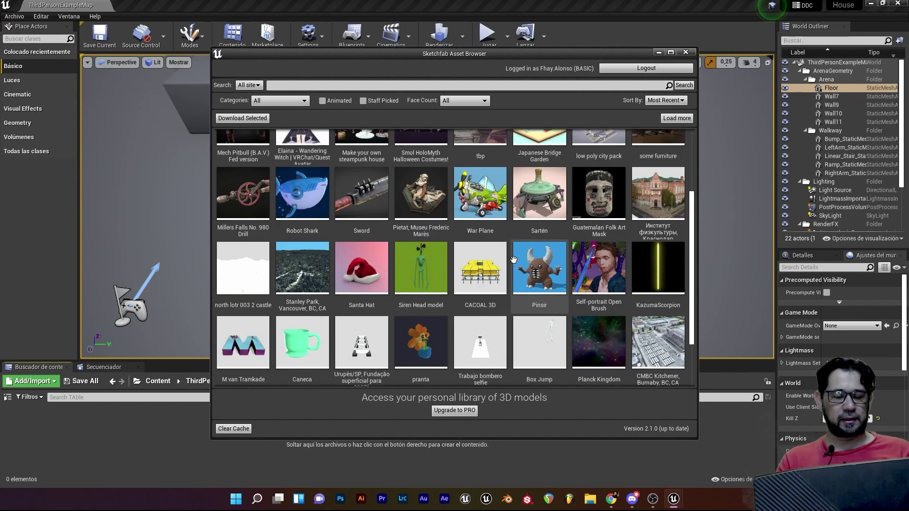
scroll(514, 259, up, 2)
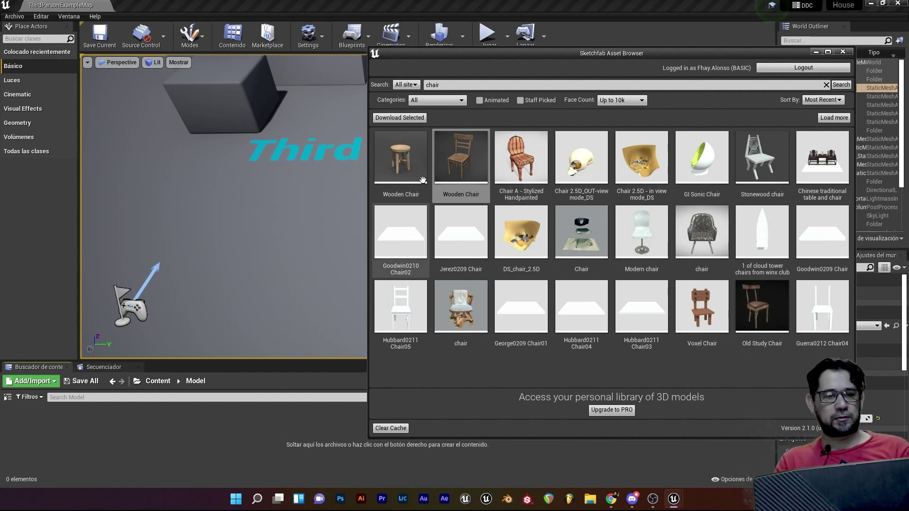
Step: Import the second Wooden Chair into Content/Model with default options and drop it into the level
double_click(489, 165)
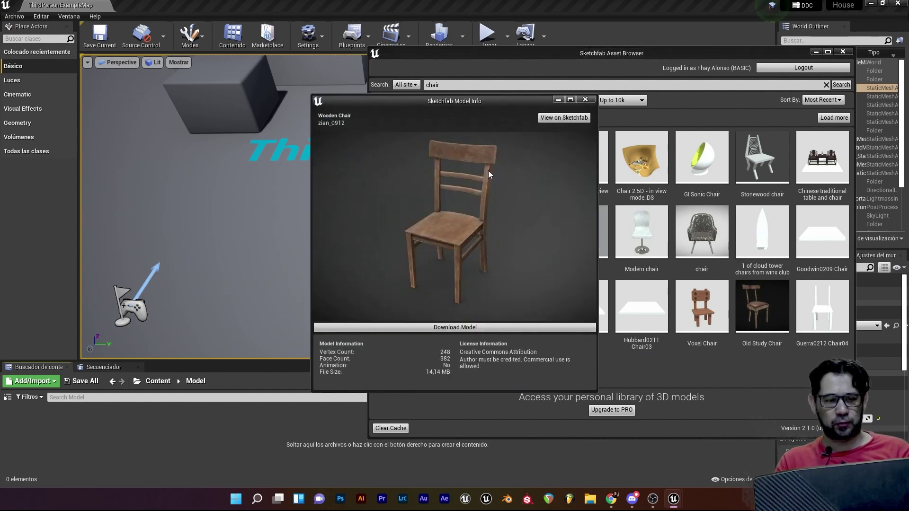
click(469, 328)
drag(463, 182, 441, 196)
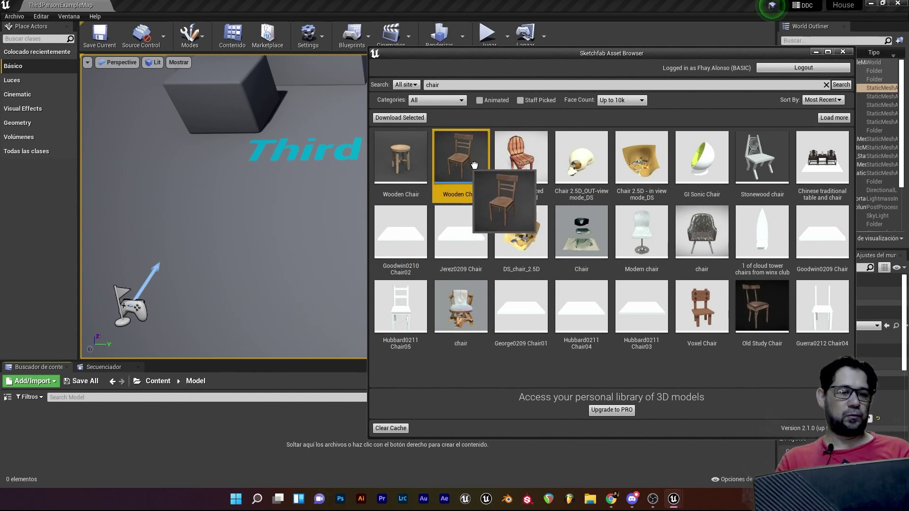
drag(454, 161, 127, 454)
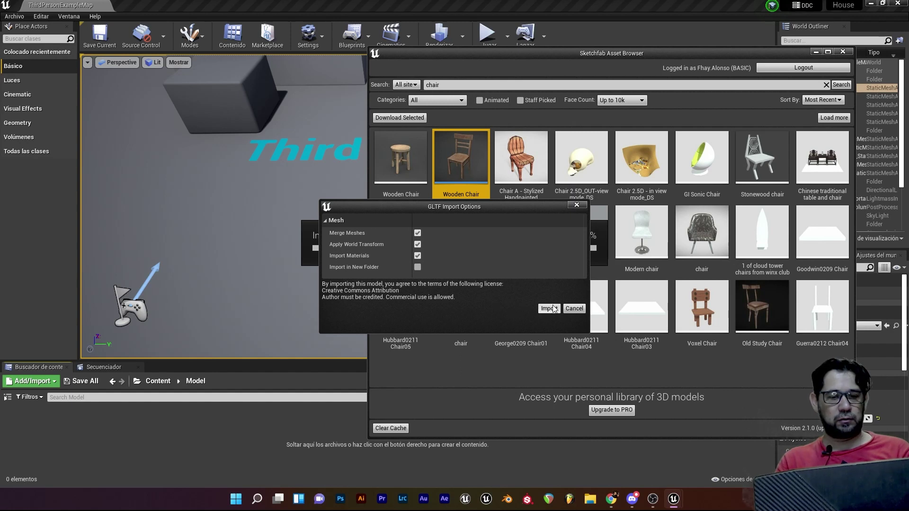
click(549, 308)
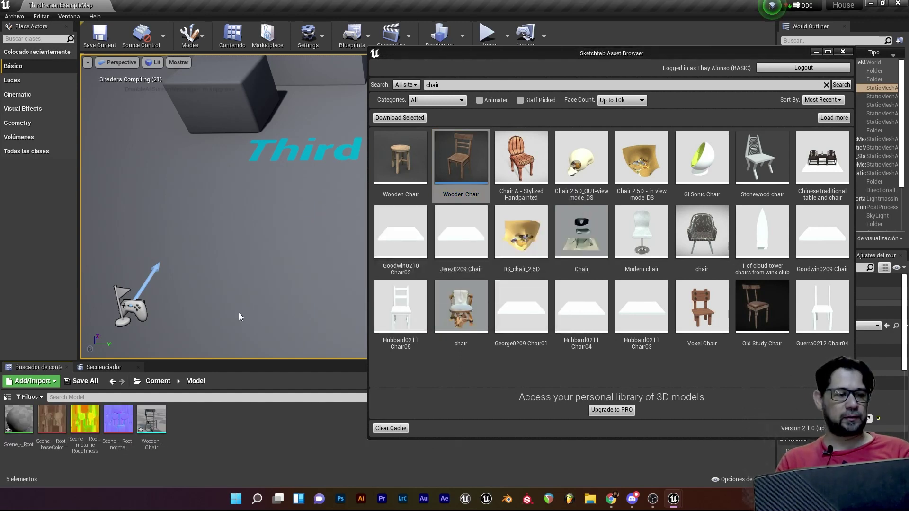
right_drag(240, 262, 266, 237)
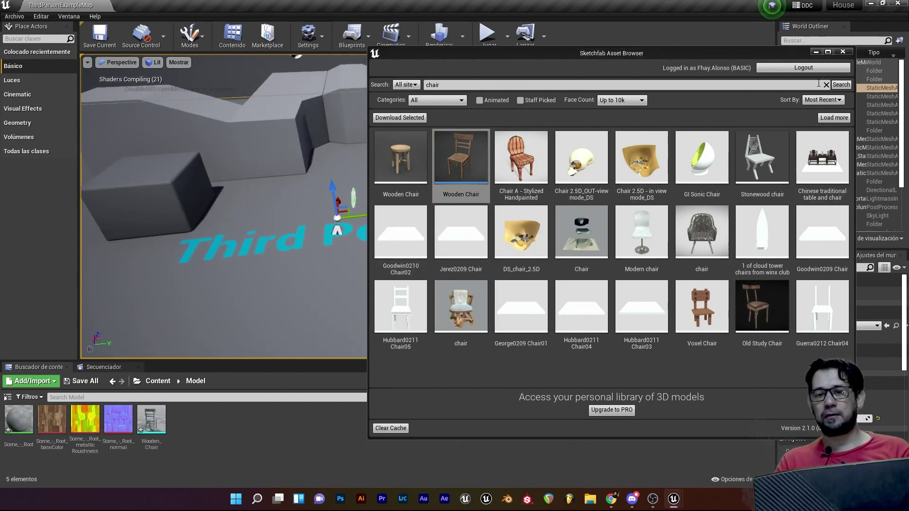
click(842, 51)
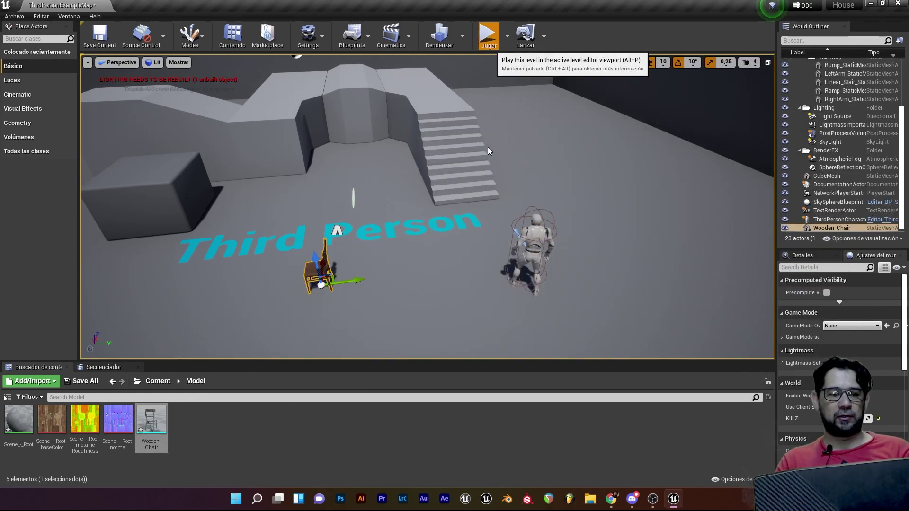
click(488, 34)
key(w)
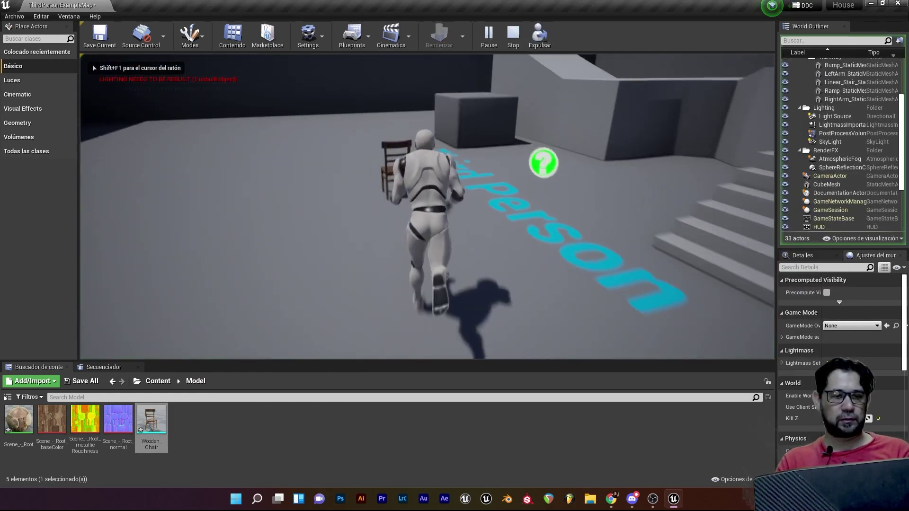
key(shift+F1)
key(Escape)
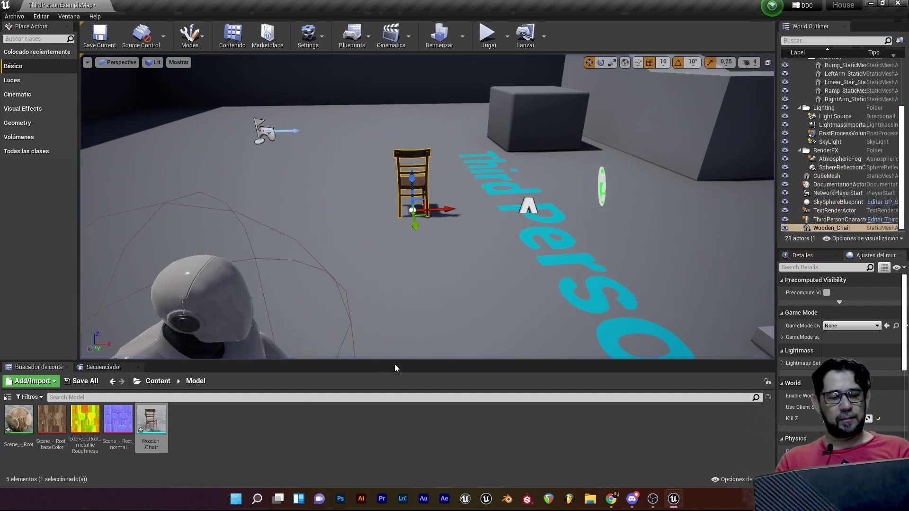
Step: Open Wooden_Chair in a docked mesh editor tab and enable Collision > Simple Collision
double_click(150, 419)
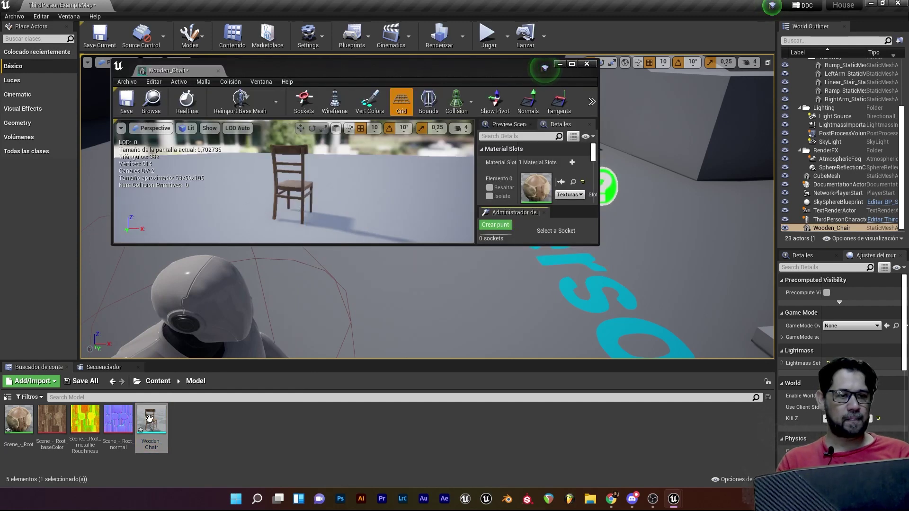
drag(193, 69, 152, 6)
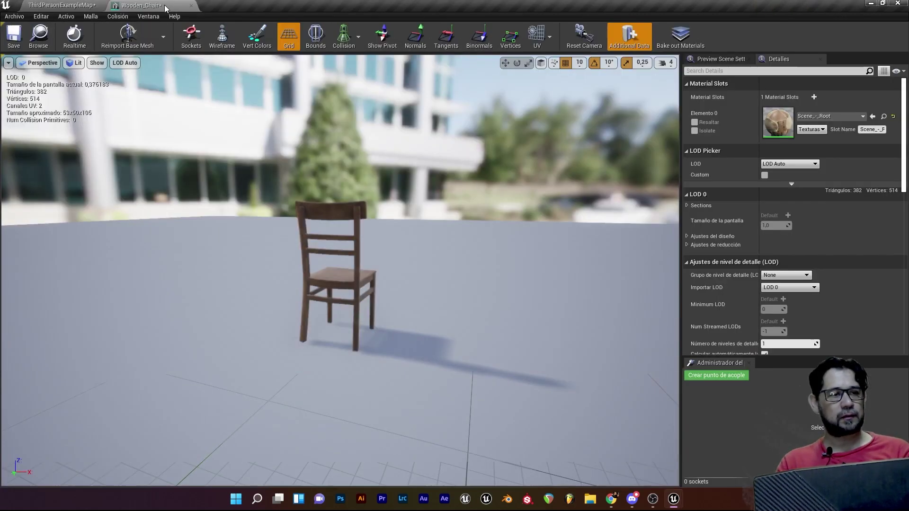
click(344, 36)
click(348, 66)
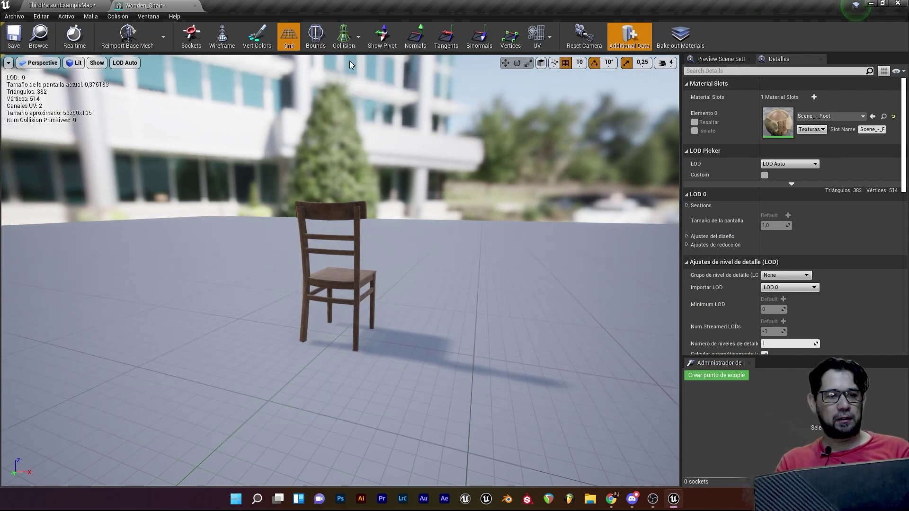
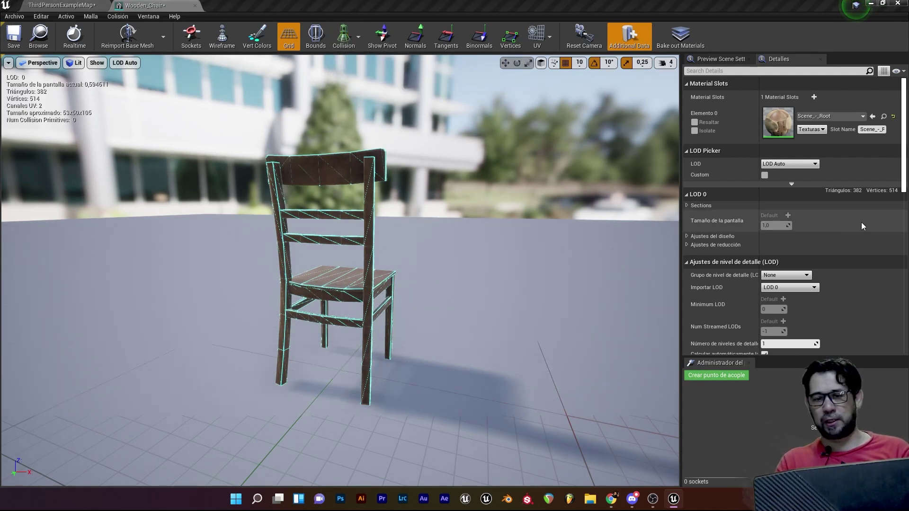
Step: Set Wooden_Chair's Collision Complexity to 'Use Complex Collision As Simple' and save the mesh
drag(902, 173, 904, 271)
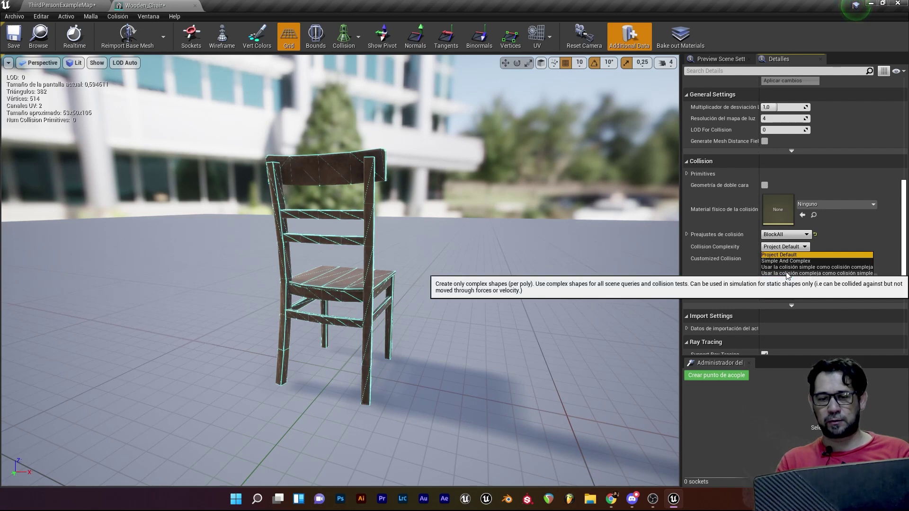
click(800, 273)
click(13, 35)
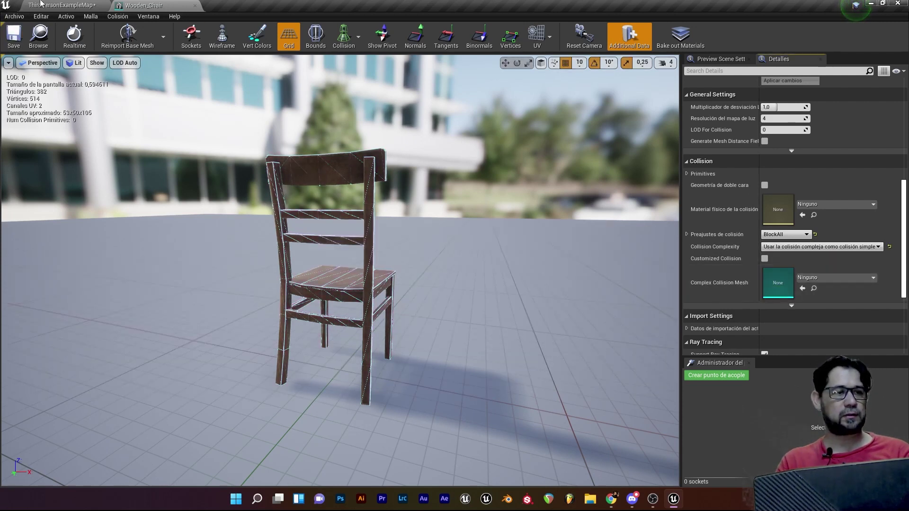
click(62, 5)
Step: Play ThirdPersonExampleMap, run the mannequin past the chair, then back in front of it
click(483, 33)
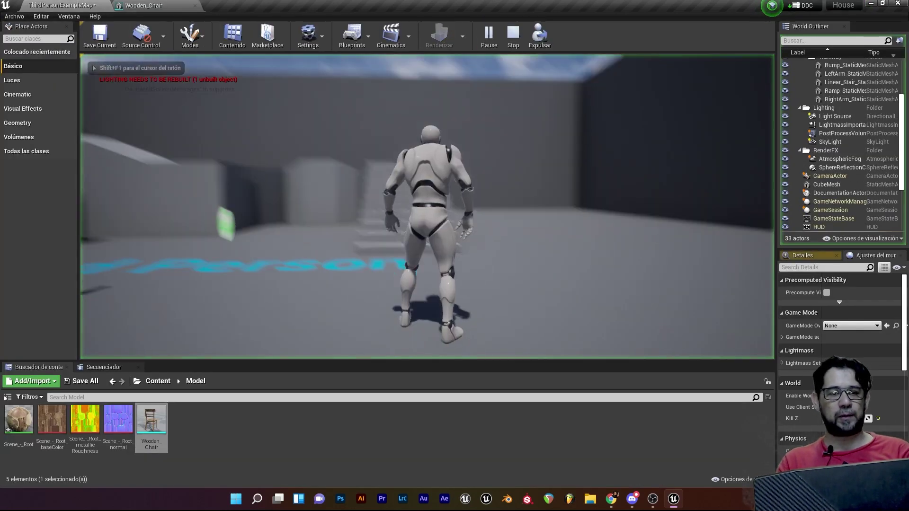
key(w)
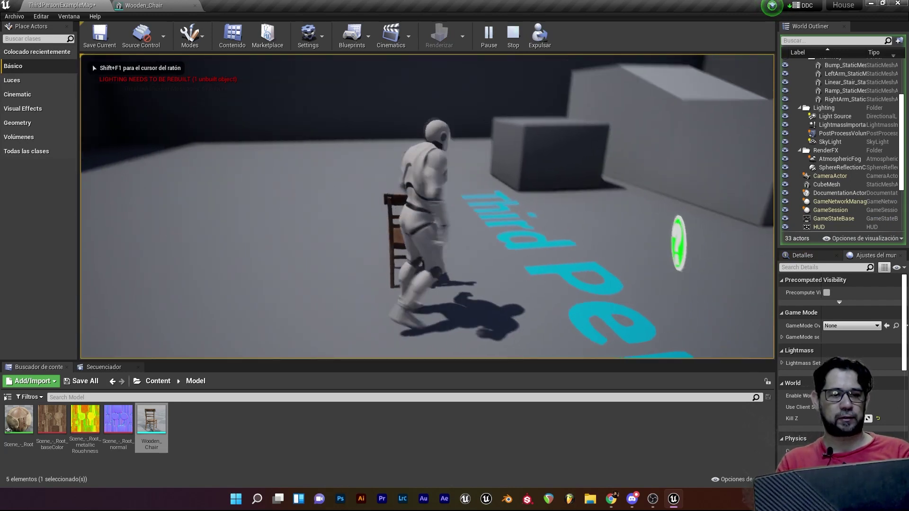
key(w)
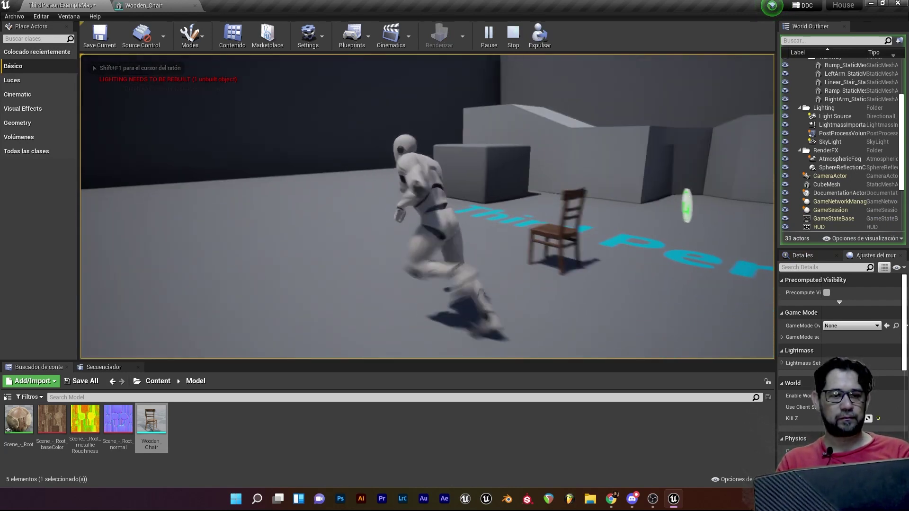
key(w)
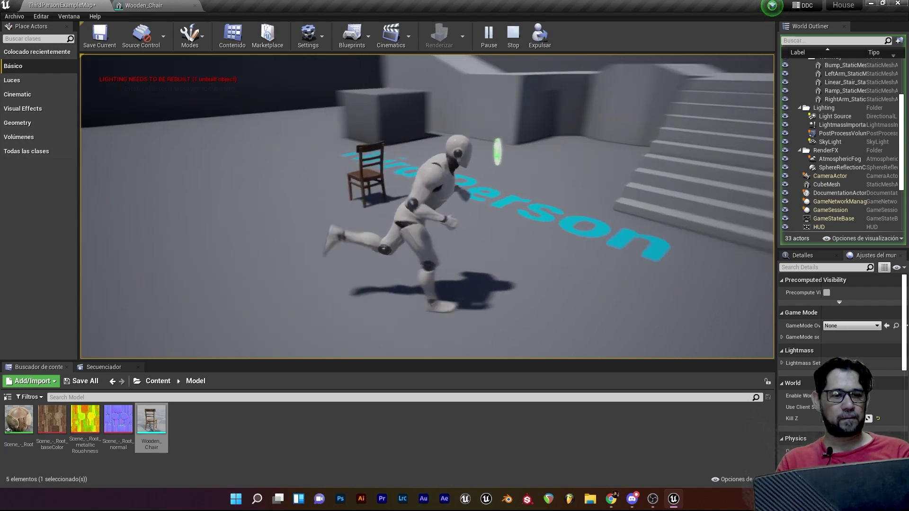
key(s)
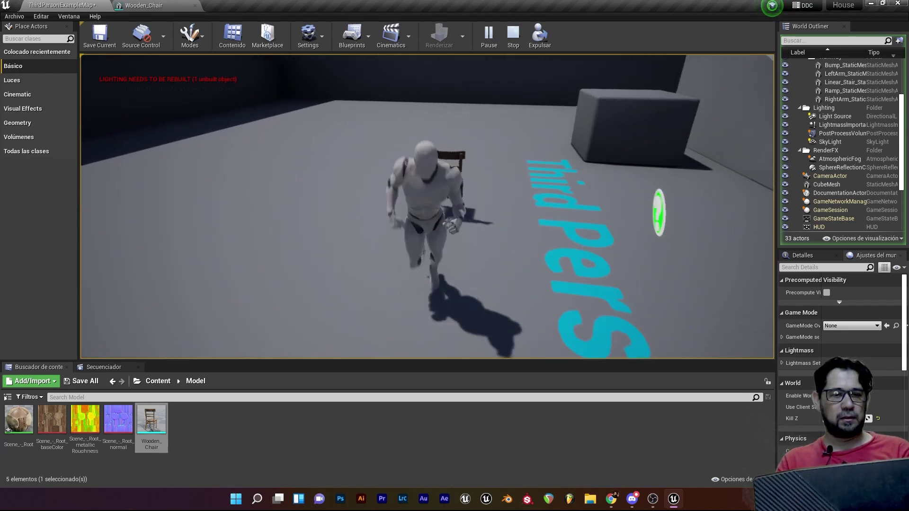